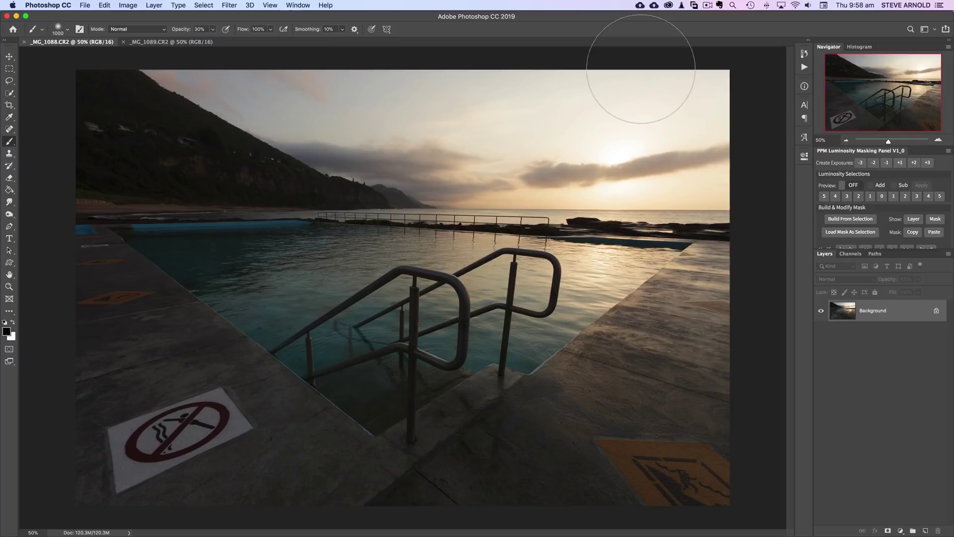
Shrink the painting brush from 1000 to 400 px
{"action": "key", "text": "bracketleft"}
{"action": "key", "text": "bracketleft"}
{"action": "key", "text": "bracketleft"}
{"action": "key", "text": "bracketleft"}
{"action": "key", "text": "bracketleft"}
{"action": "key", "text": "bracketleft"}
Bring the brighter _MG_1089.CR2 exposure to the front
{"action": "left_click", "coordinate": [163, 44]}
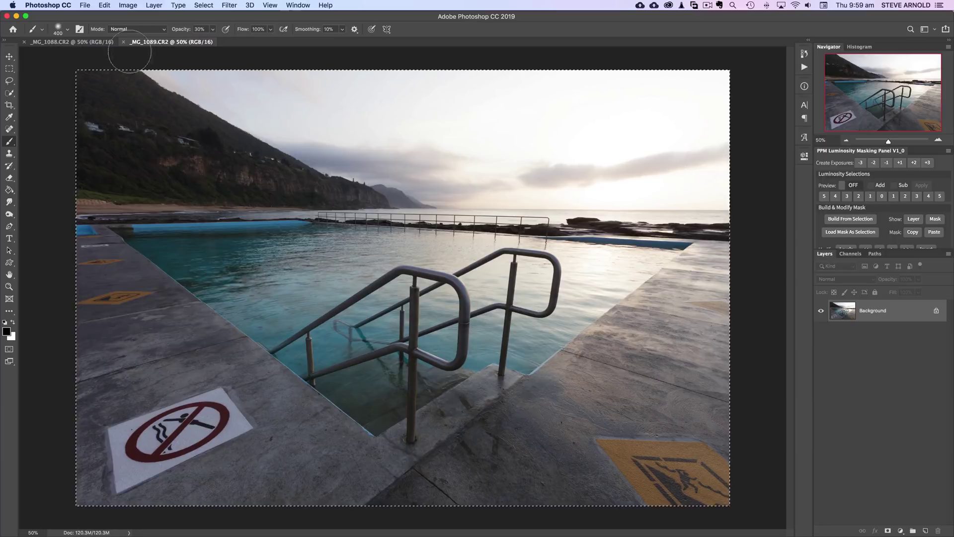
Paste the bright exposure into _MG_1088 as Layer 1 and compare it with the Background
{"action": "left_click", "coordinate": [82, 42]}
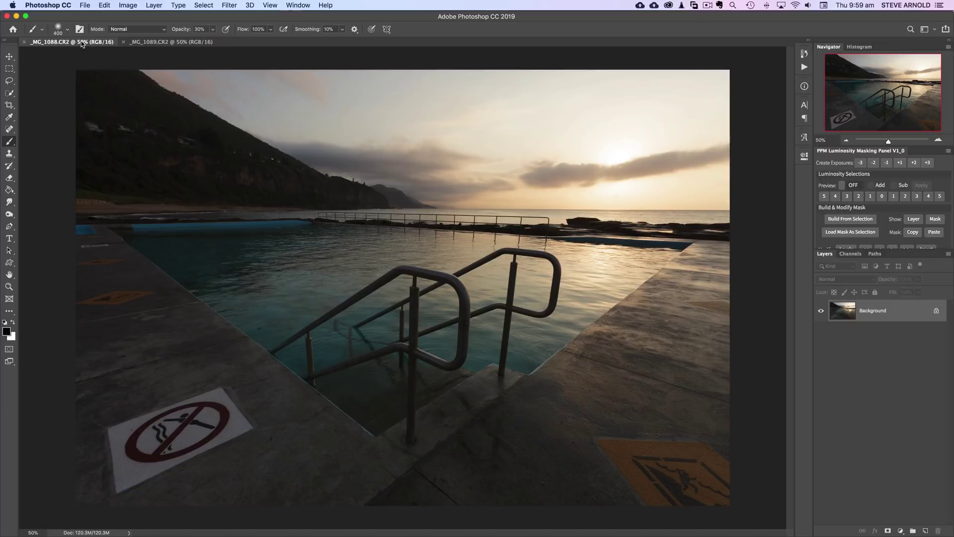
{"action": "key", "text": "super+v"}
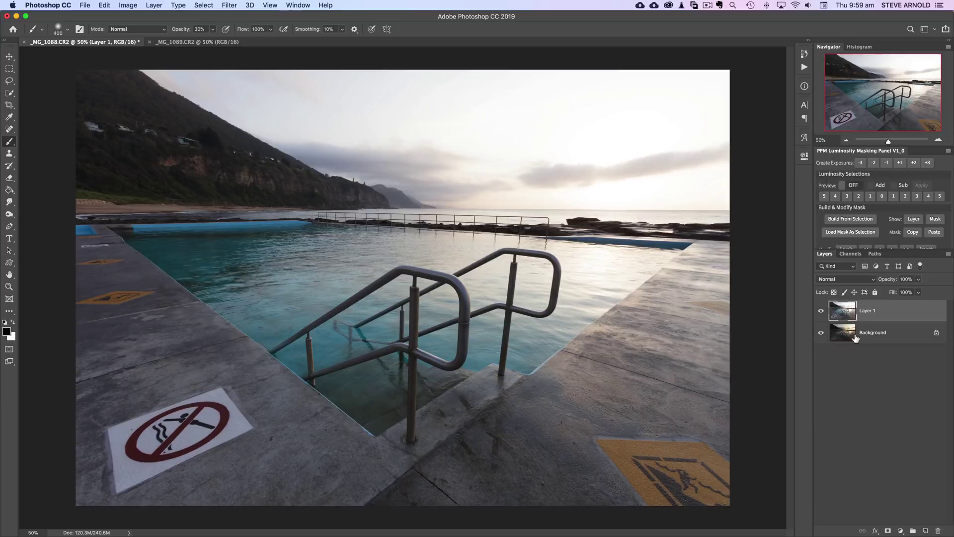
{"action": "left_click", "coordinate": [822, 312]}
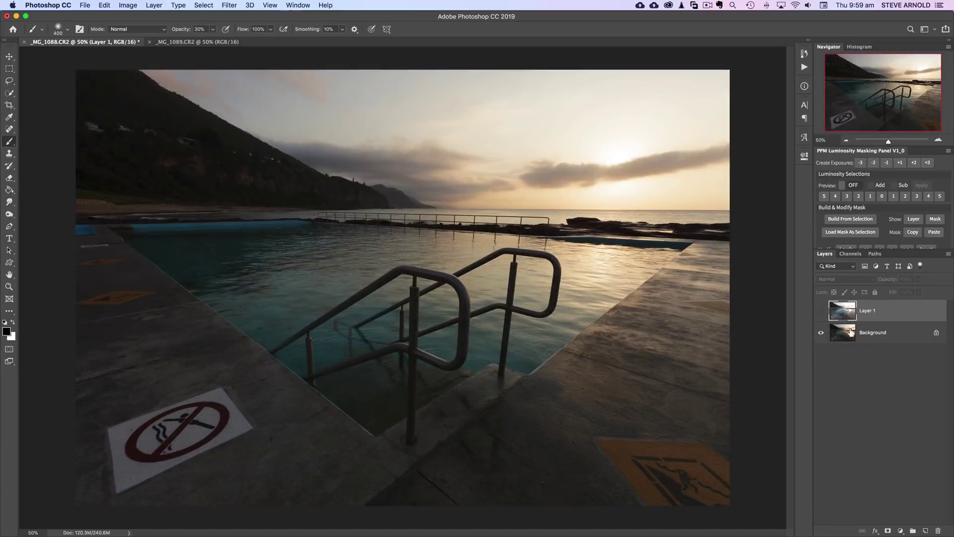
{"action": "left_click", "coordinate": [821, 310]}
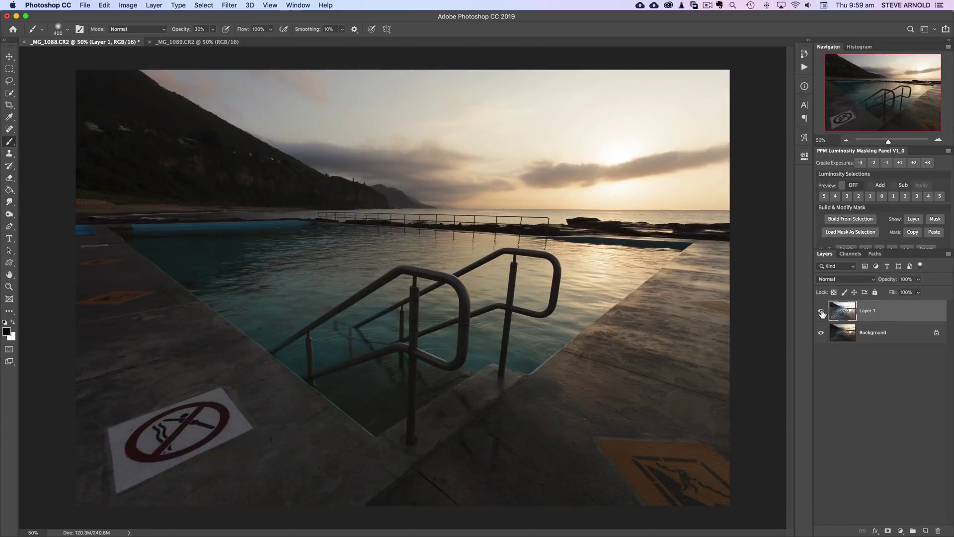
Close _MG_1089.CR2 without saving changes
{"action": "left_click", "coordinate": [160, 42]}
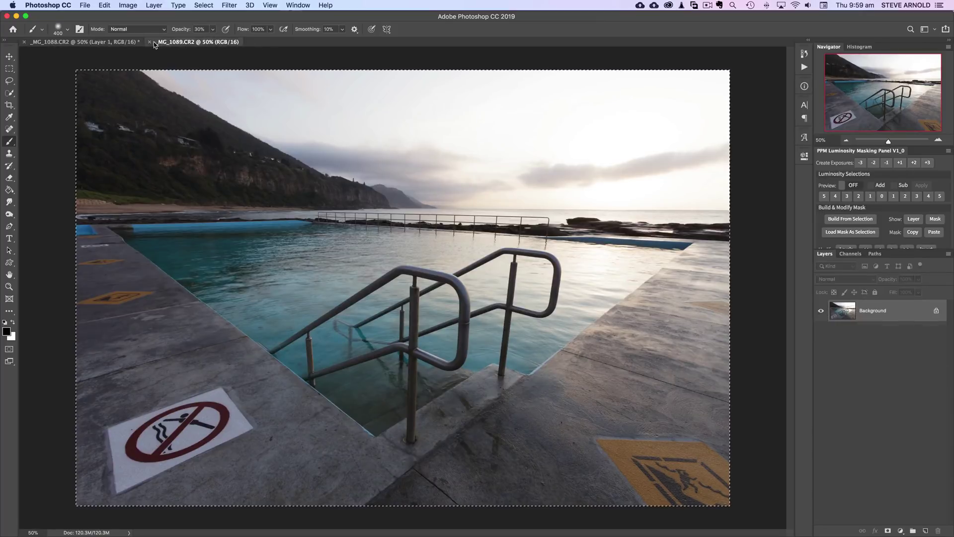
{"action": "key", "text": "super+a"}
{"action": "left_click", "coordinate": [150, 42]}
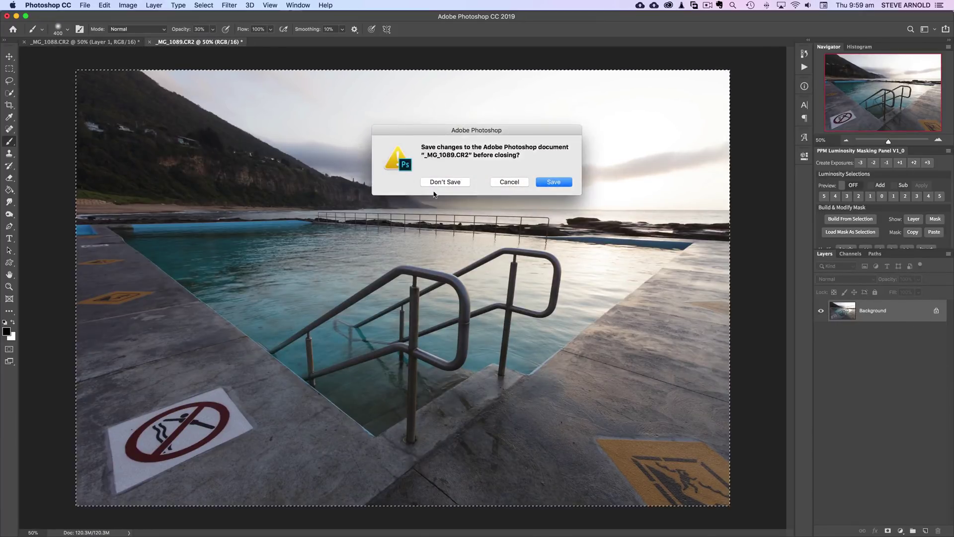
{"action": "left_click", "coordinate": [440, 182]}
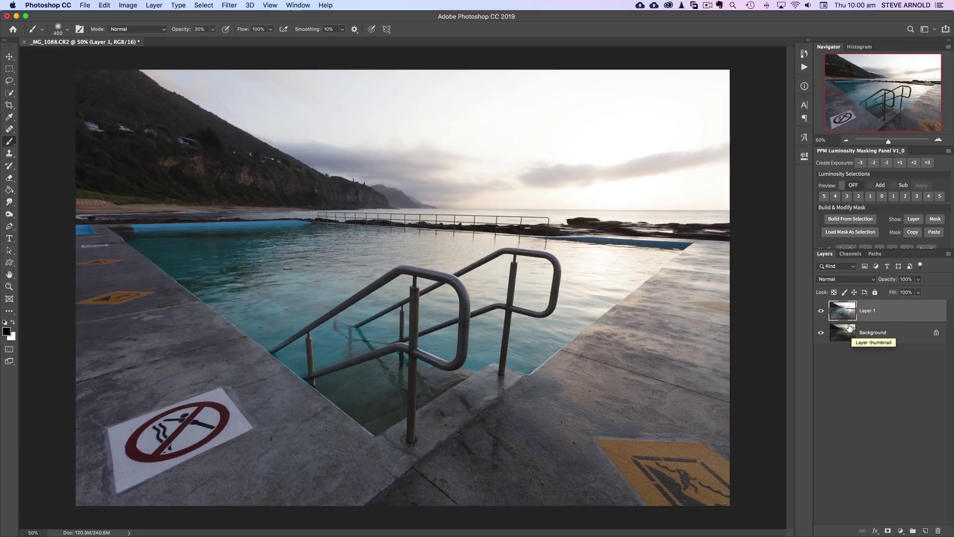
{"action": "left_click", "coordinate": [821, 312]}
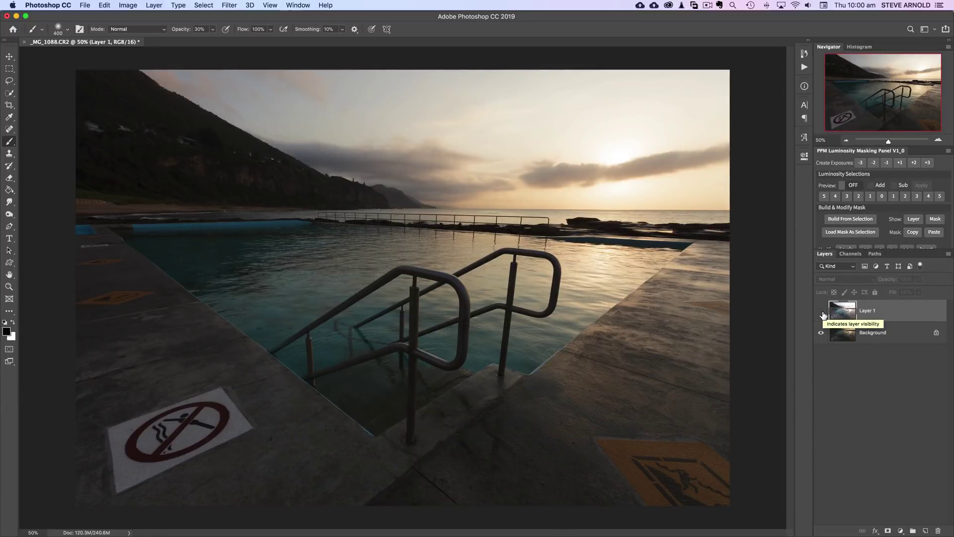
{"action": "left_click", "coordinate": [821, 312]}
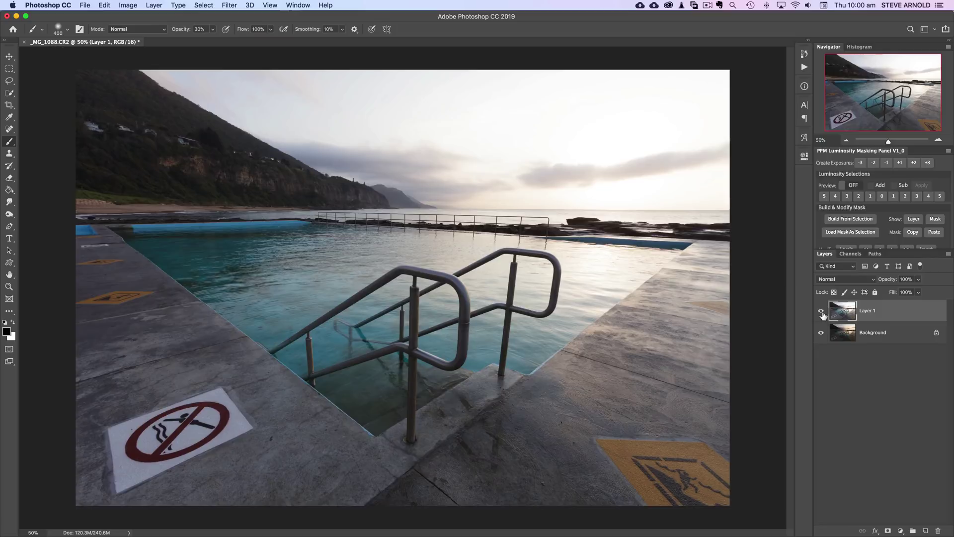
{"action": "left_click", "coordinate": [821, 311]}
{"action": "left_click", "coordinate": [821, 311]}
{"action": "left_click", "coordinate": [821, 312]}
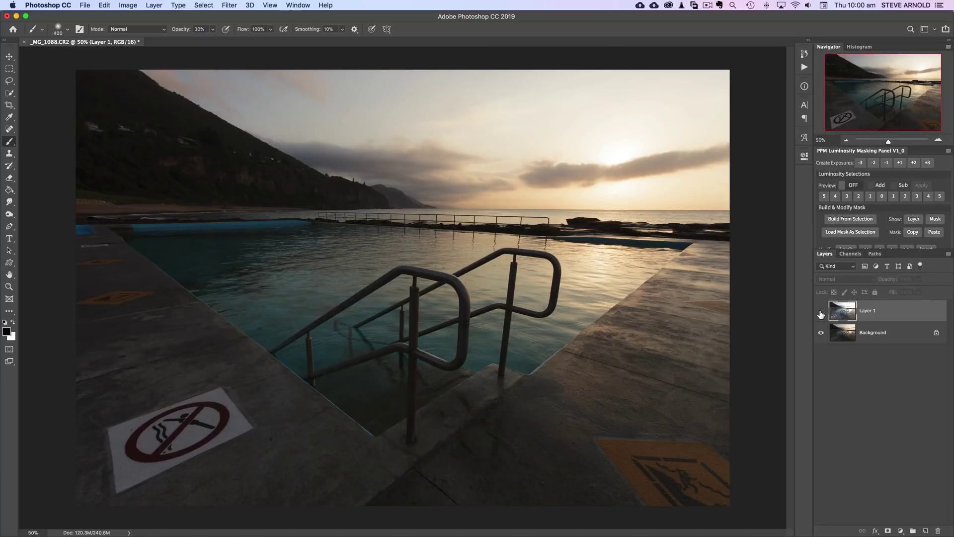
{"action": "left_click", "coordinate": [821, 313]}
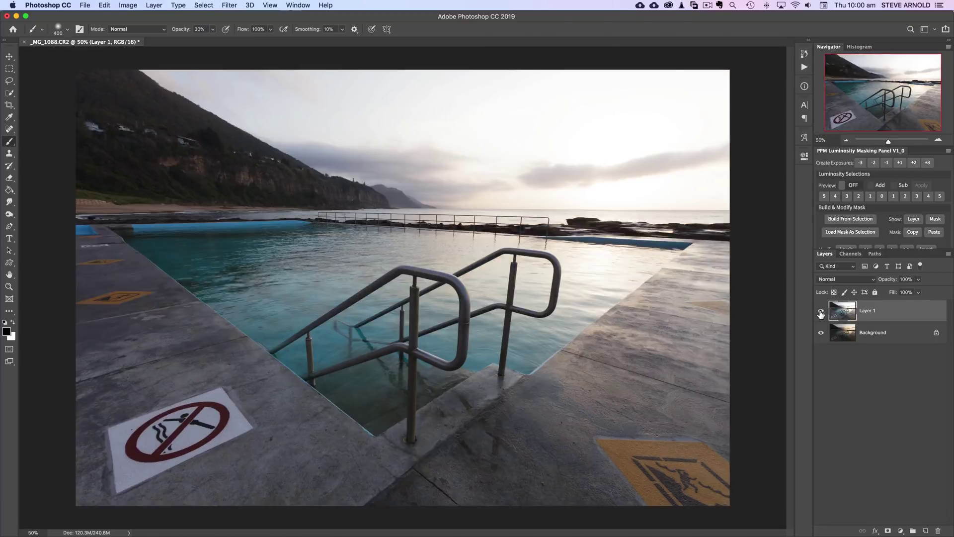
Add an all-black layer mask to Layer 1, hiding the bright exposure
{"action": "left_click", "coordinate": [888, 532], "text": "alt"}
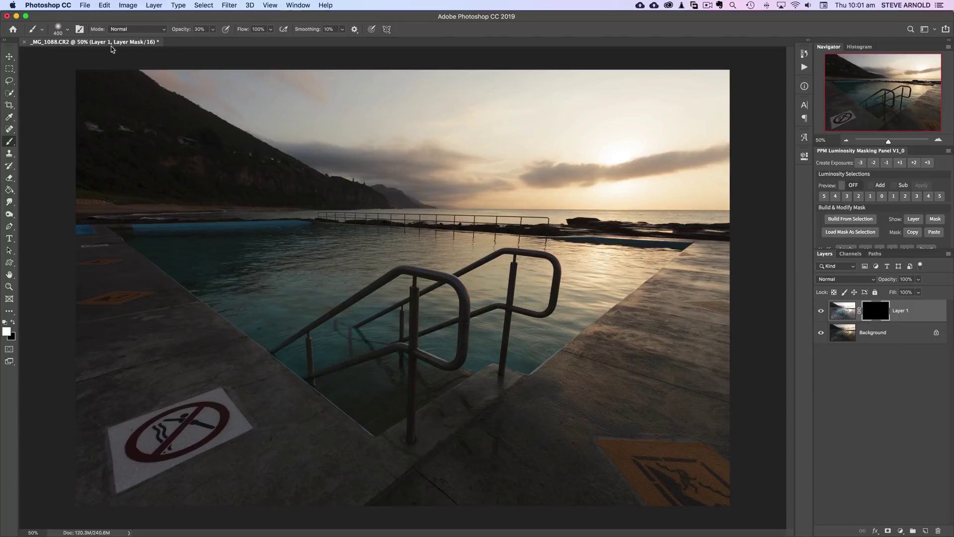
Set the brush hardness to 0% for a fully soft edge
{"action": "left_click", "coordinate": [68, 30]}
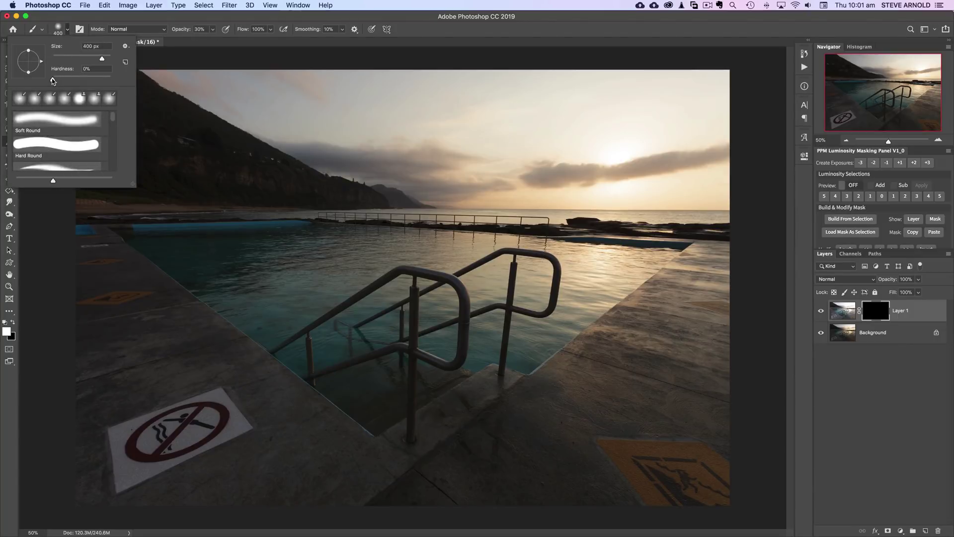
{"action": "left_click", "coordinate": [52, 80]}
{"action": "left_click", "coordinate": [114, 18]}
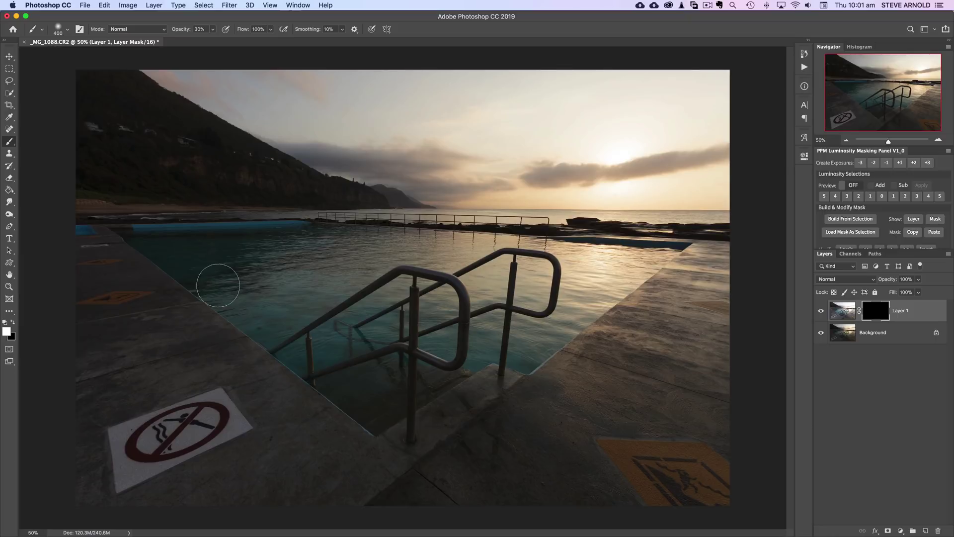
Resize the brush to 1200 px for broad mask painting
{"action": "key", "text": "bracketright"}
{"action": "key", "text": "bracketright"}
{"action": "key", "text": "bracketright"}
{"action": "key", "text": "bracketright"}
{"action": "key", "text": "bracketright"}
{"action": "key", "text": "bracketright"}
{"action": "key", "text": "bracketright"}
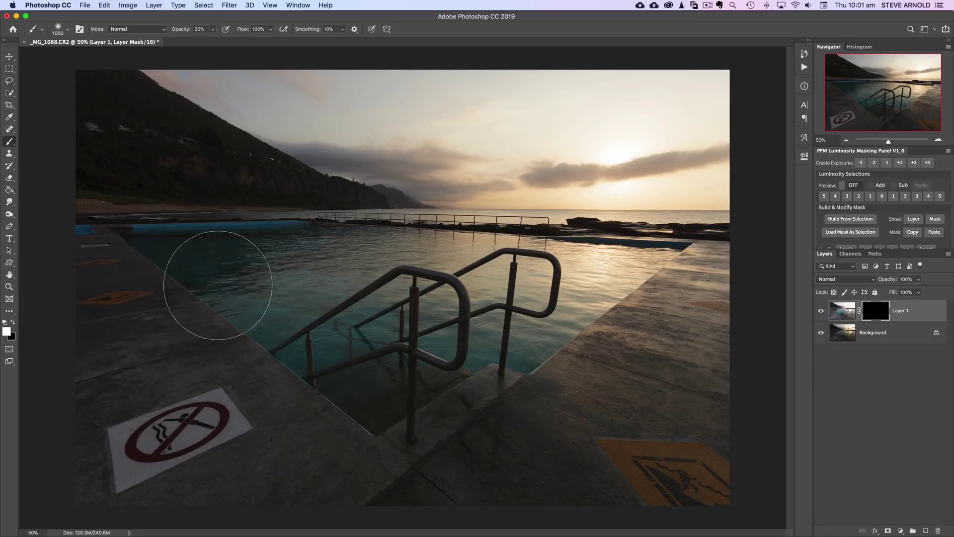
{"action": "key", "text": "bracketright"}
{"action": "key", "text": "bracketright"}
{"action": "key", "text": "bracketright"}
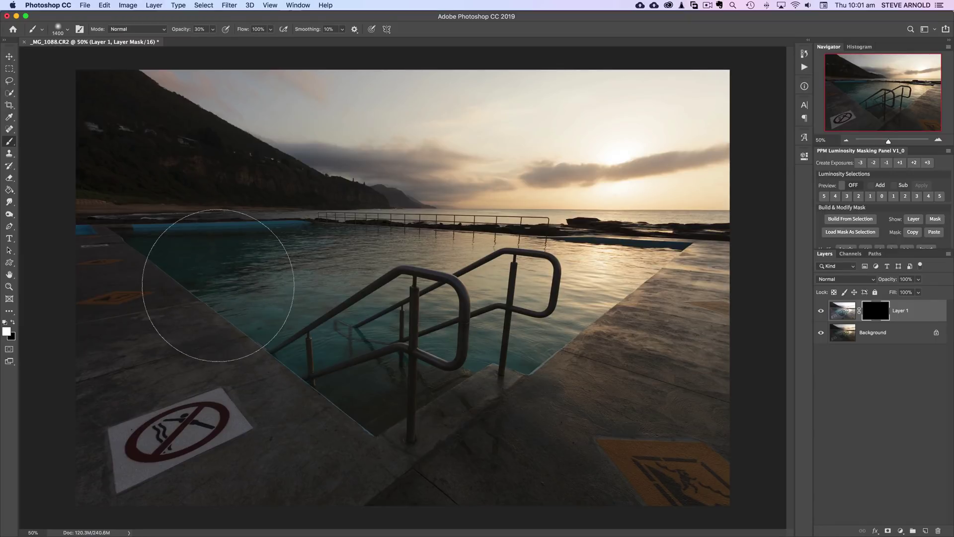
{"action": "key", "text": "bracketleft"}
{"action": "key", "text": "bracketleft"}
{"action": "key", "text": "bracketleft"}
{"action": "key", "text": "bracketleft"}
{"action": "key", "text": "bracketleft"}
{"action": "key", "text": "bracketleft"}
{"action": "key", "text": "bracketright"}
{"action": "key", "text": "bracketright"}
{"action": "key", "text": "bracketright"}
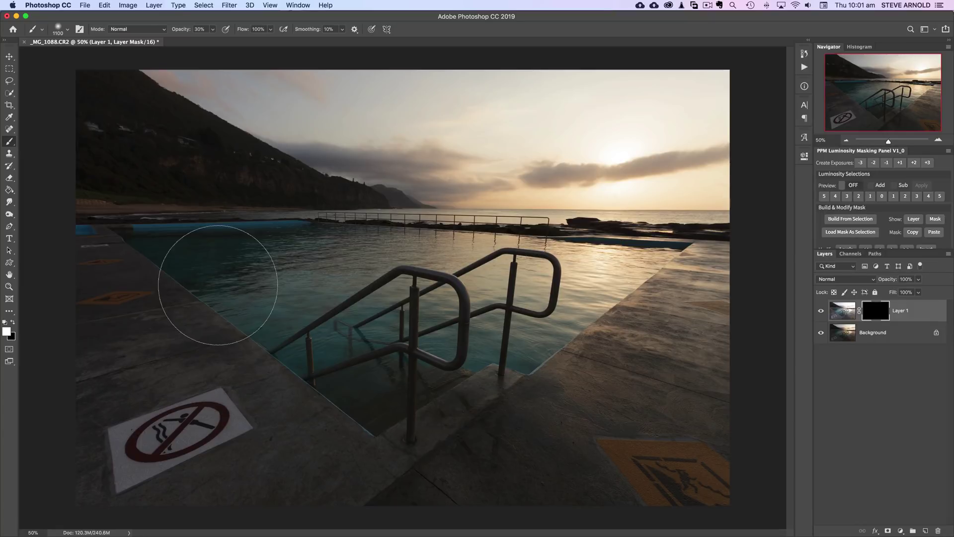
{"action": "key", "text": "bracketright"}
Paint white on Layer 1's mask over the concrete deck and left pool edge, enlarging to 1700
{"action": "left_click", "coordinate": [849, 313]}
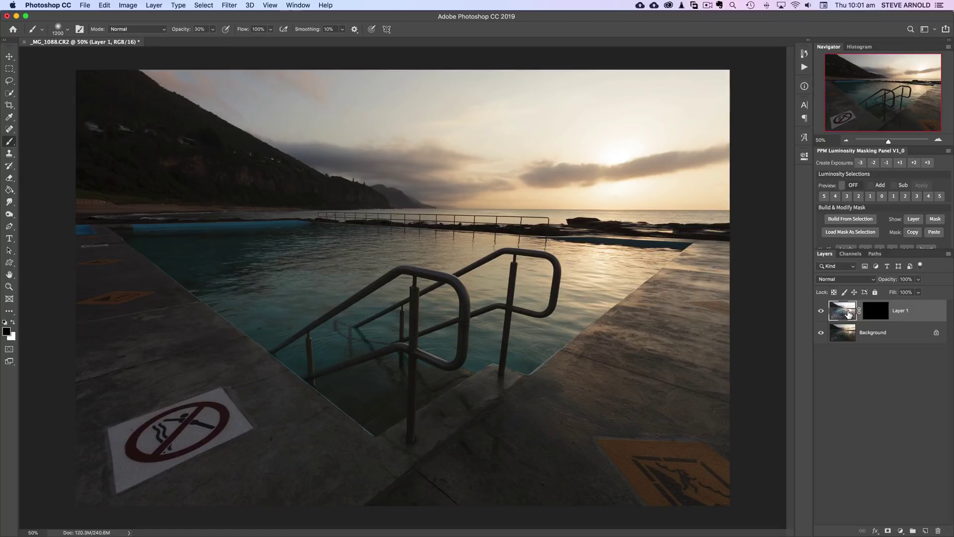
{"action": "left_click", "coordinate": [881, 312]}
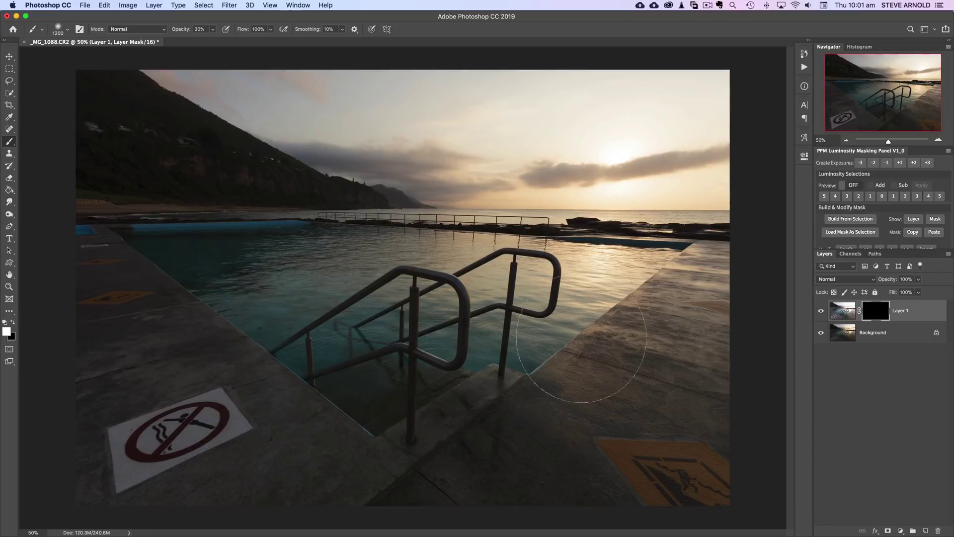
{"action": "mouse_move", "coordinate": [706, 298]}
{"action": "left_mouse_down"}
{"action": "mouse_move", "coordinate": [640, 348]}
{"action": "mouse_move", "coordinate": [437, 409]}
{"action": "mouse_move", "coordinate": [497, 348]}
{"action": "mouse_move", "coordinate": [489, 394]}
{"action": "left_mouse_up"}
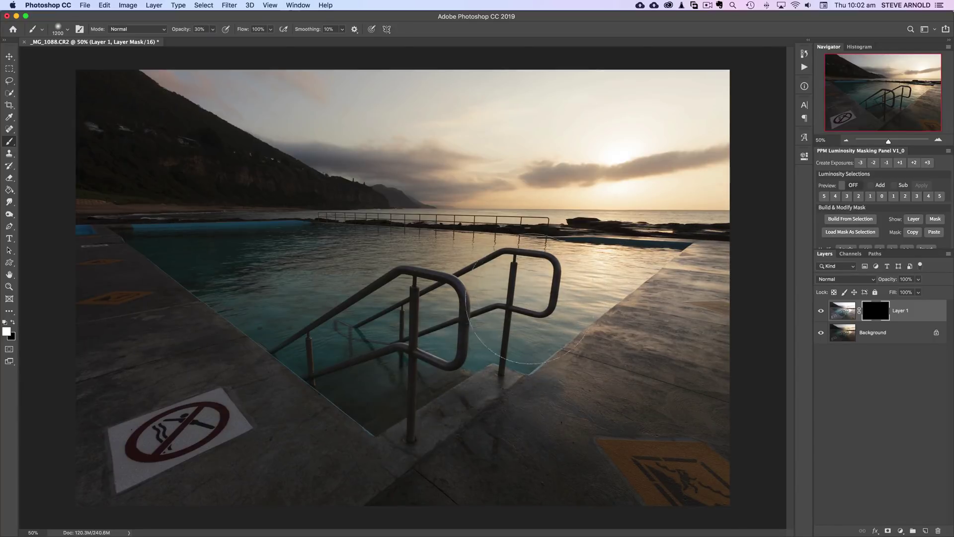
{"action": "mouse_move", "coordinate": [269, 409]}
{"action": "left_mouse_down"}
{"action": "mouse_move", "coordinate": [163, 372]}
{"action": "mouse_move", "coordinate": [189, 364]}
{"action": "mouse_move", "coordinate": [119, 279]}
{"action": "mouse_move", "coordinate": [229, 377]}
{"action": "mouse_move", "coordinate": [407, 428]}
{"action": "mouse_move", "coordinate": [621, 390]}
{"action": "mouse_move", "coordinate": [681, 300]}
{"action": "left_mouse_up"}
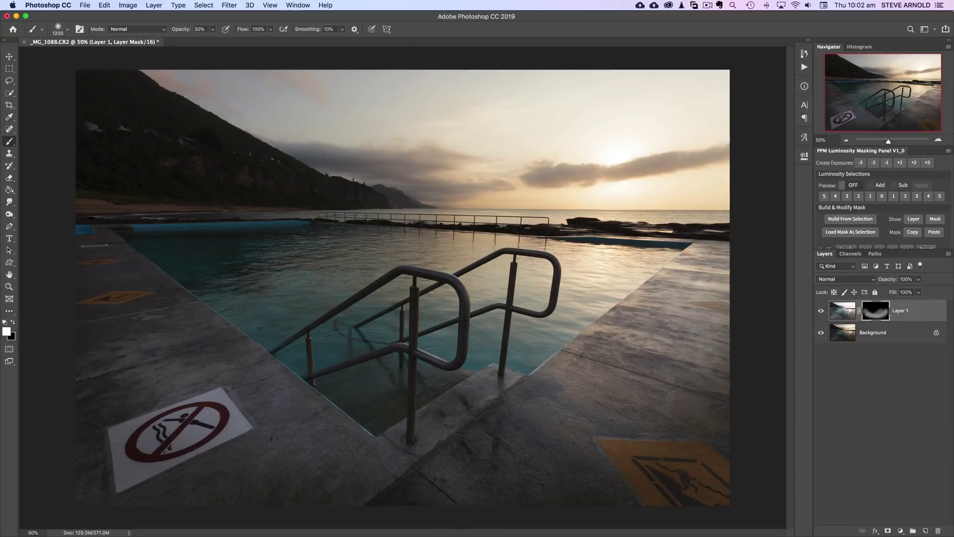
{"action": "key", "text": "bracketright"}
{"action": "key", "text": "bracketright"}
{"action": "key", "text": "bracketright"}
{"action": "key", "text": "bracketright"}
{"action": "key", "text": "bracketright"}
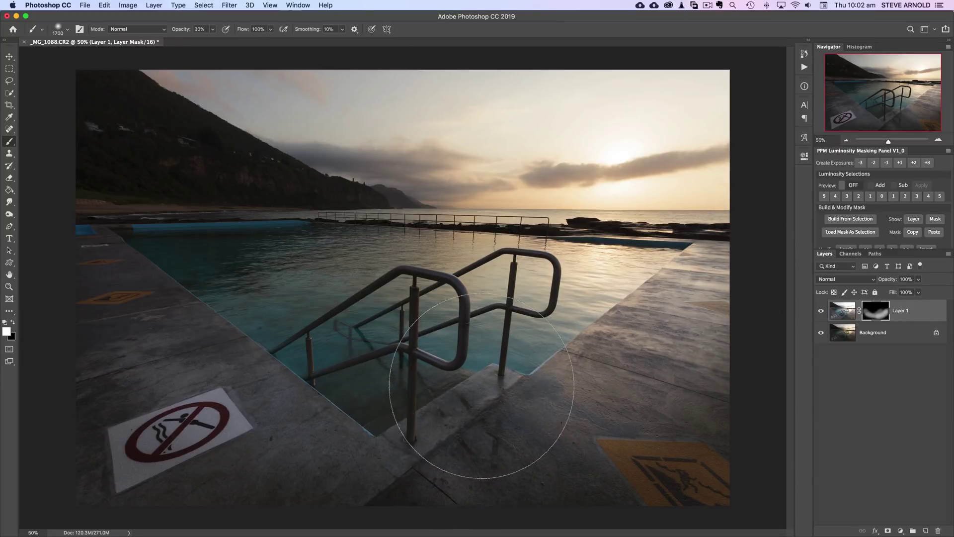
{"action": "mouse_move", "coordinate": [219, 279]}
{"action": "left_mouse_down"}
{"action": "mouse_move", "coordinate": [146, 242]}
{"action": "mouse_move", "coordinate": [82, 176]}
{"action": "mouse_move", "coordinate": [209, 238]}
{"action": "mouse_move", "coordinate": [120, 182]}
{"action": "mouse_move", "coordinate": [154, 253]}
{"action": "mouse_move", "coordinate": [134, 441]}
{"action": "mouse_move", "coordinate": [243, 454]}
{"action": "mouse_move", "coordinate": [414, 438]}
{"action": "mouse_move", "coordinate": [416, 378]}
{"action": "mouse_move", "coordinate": [139, 225]}
{"action": "mouse_move", "coordinate": [148, 218]}
{"action": "mouse_move", "coordinate": [409, 302]}
{"action": "mouse_move", "coordinate": [533, 323]}
{"action": "mouse_move", "coordinate": [330, 305]}
{"action": "mouse_move", "coordinate": [398, 324]}
{"action": "mouse_move", "coordinate": [680, 328]}
{"action": "mouse_move", "coordinate": [640, 332]}
{"action": "mouse_move", "coordinate": [299, 285]}
{"action": "mouse_move", "coordinate": [208, 250]}
{"action": "mouse_move", "coordinate": [132, 203]}
{"action": "mouse_move", "coordinate": [403, 232]}
{"action": "left_mouse_up"}
Paint white on the mask over the left hillside and pool step, resizing the brush 200–900 px
{"action": "key", "text": "bracketleft"}
{"action": "key", "text": "bracketleft"}
{"action": "key", "text": "bracketleft"}
{"action": "key", "text": "bracketleft"}
{"action": "key", "text": "bracketleft"}
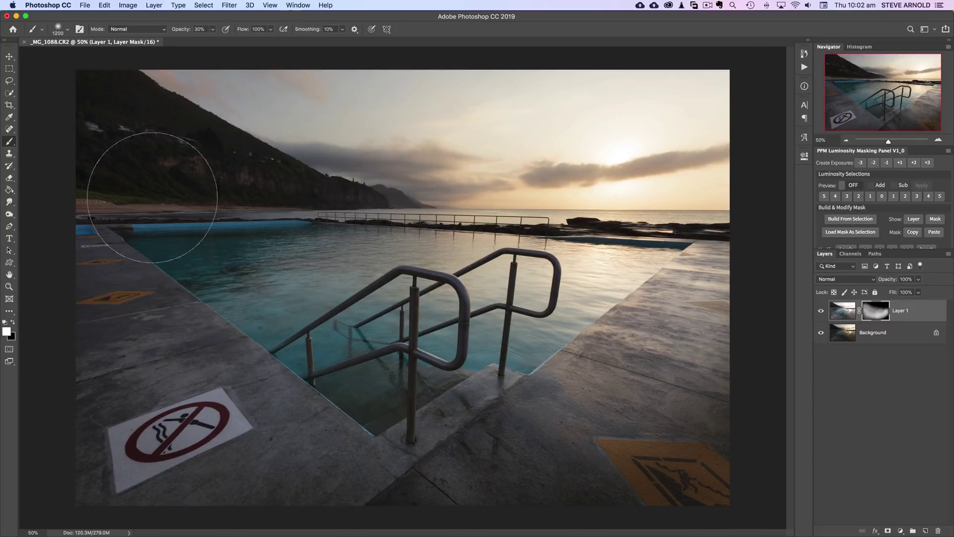
{"action": "mouse_move", "coordinate": [96, 173]}
{"action": "left_mouse_down"}
{"action": "mouse_move", "coordinate": [80, 110]}
{"action": "mouse_move", "coordinate": [152, 160]}
{"action": "mouse_move", "coordinate": [86, 122]}
{"action": "mouse_move", "coordinate": [188, 165]}
{"action": "mouse_move", "coordinate": [153, 94]}
{"action": "left_mouse_up"}
{"action": "key", "text": "bracketleft"}
{"action": "key", "text": "bracketleft"}
{"action": "key", "text": "bracketleft"}
{"action": "key", "text": "bracketleft"}
{"action": "key", "text": "bracketleft"}
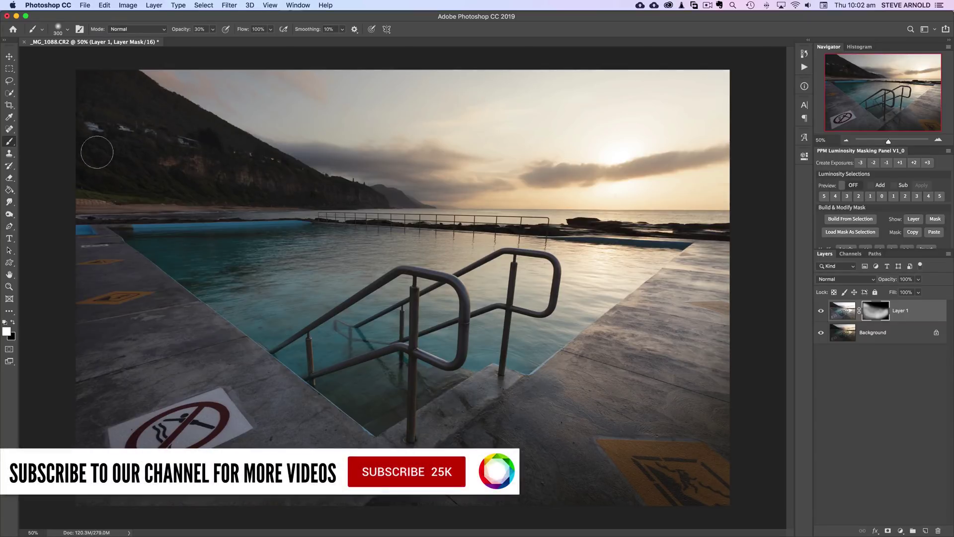
{"action": "key", "text": "bracketleft"}
{"action": "key", "text": "bracketleft"}
{"action": "key", "text": "bracketright"}
{"action": "key", "text": "bracketright"}
{"action": "key", "text": "bracketright"}
{"action": "key", "text": "bracketright"}
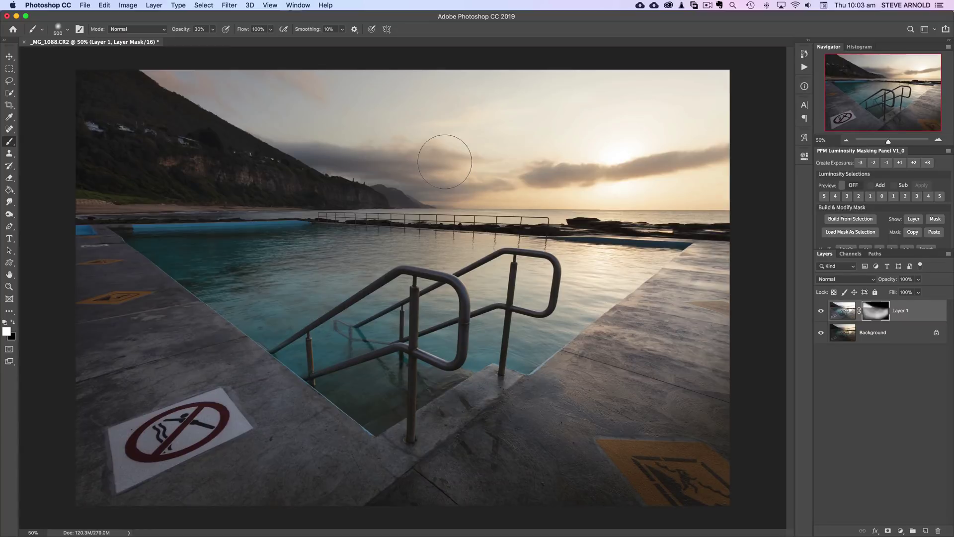
{"action": "key", "text": "bracketright"}
{"action": "key", "text": "bracketright"}
{"action": "key", "text": "bracketright"}
{"action": "key", "text": "bracketright"}
{"action": "mouse_move", "coordinate": [445, 426]}
{"action": "left_mouse_down"}
{"action": "mouse_move", "coordinate": [437, 447]}
{"action": "mouse_move", "coordinate": [500, 452]}
{"action": "mouse_move", "coordinate": [453, 462]}
{"action": "mouse_move", "coordinate": [454, 424]}
{"action": "left_mouse_up"}
{"action": "left_click", "coordinate": [821, 313]}
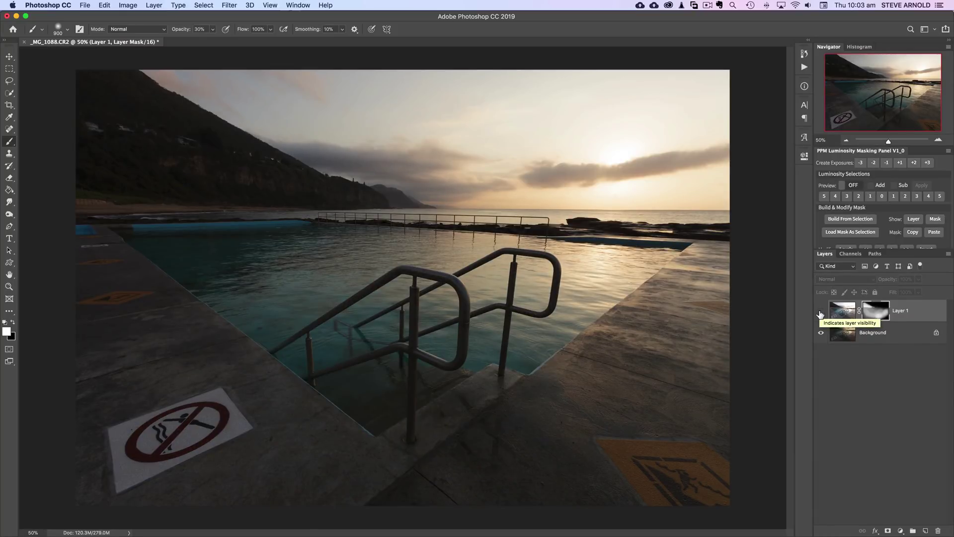
{"action": "left_click", "coordinate": [820, 313]}
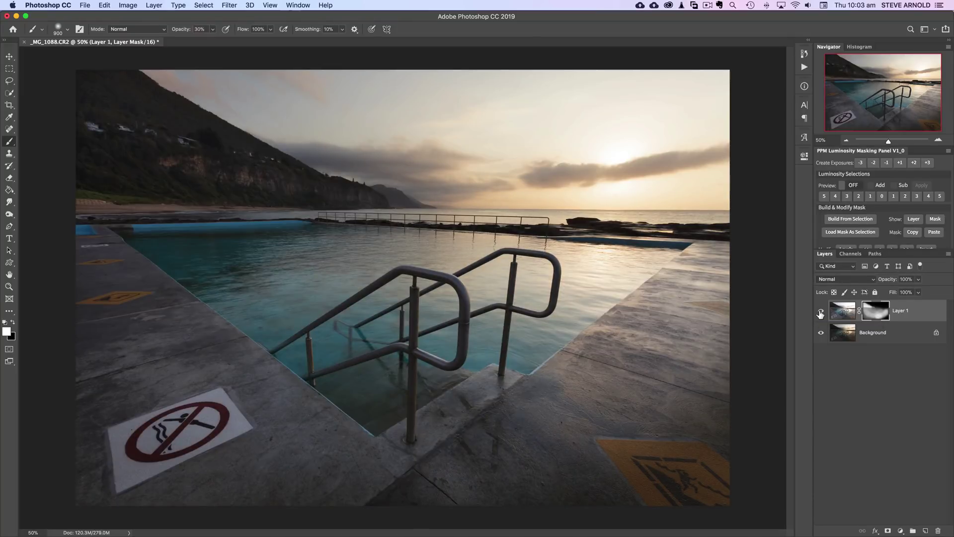
{"action": "left_click", "coordinate": [821, 313]}
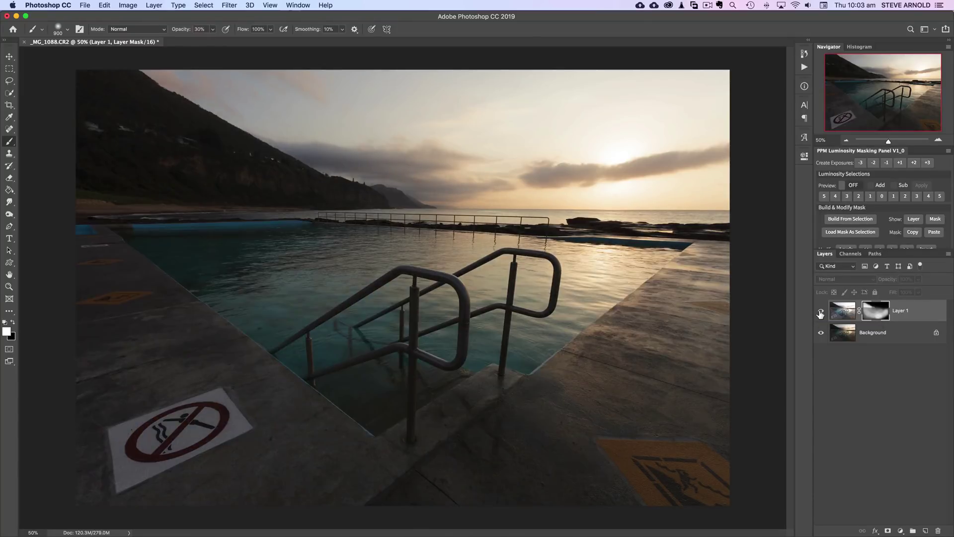
{"action": "left_click", "coordinate": [820, 313]}
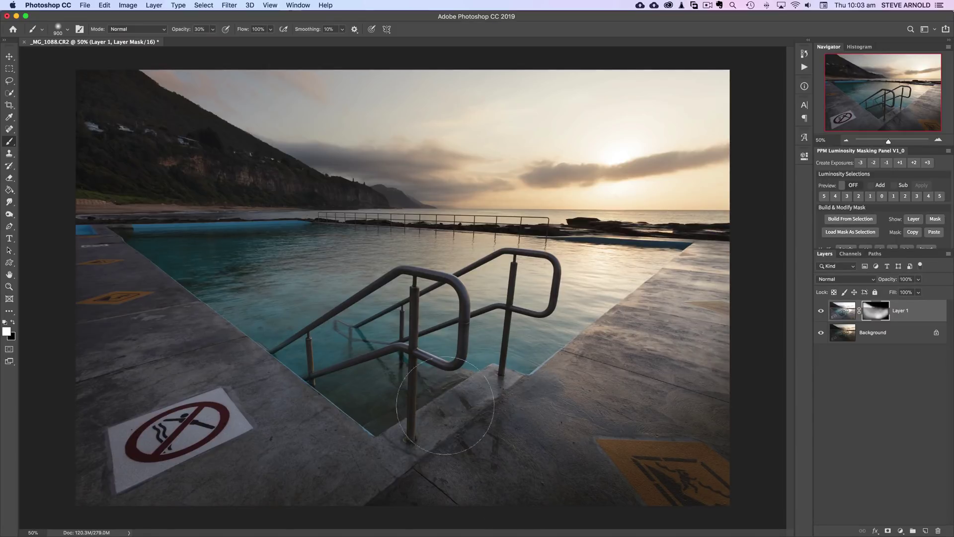
{"action": "left_click", "coordinate": [820, 312]}
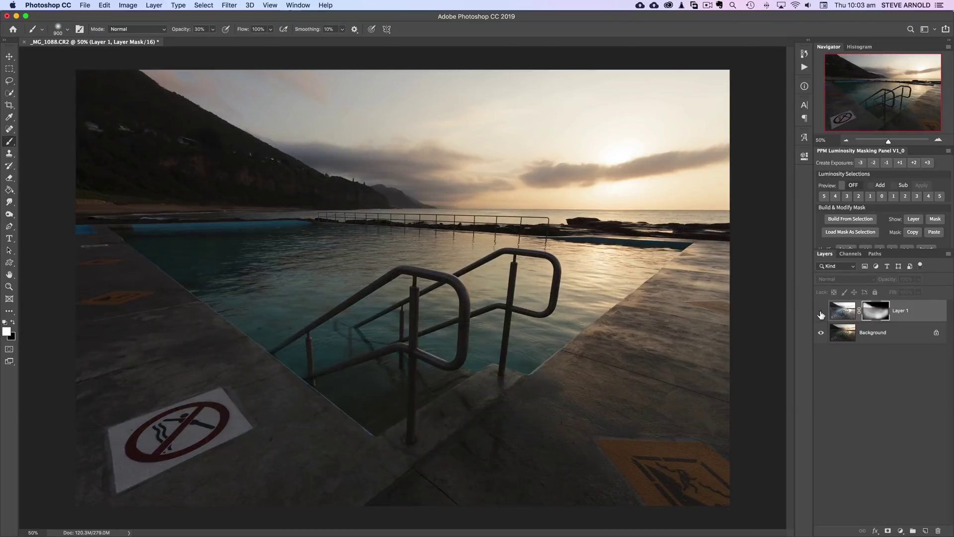
{"action": "left_click", "coordinate": [821, 313]}
{"action": "left_click", "coordinate": [822, 314]}
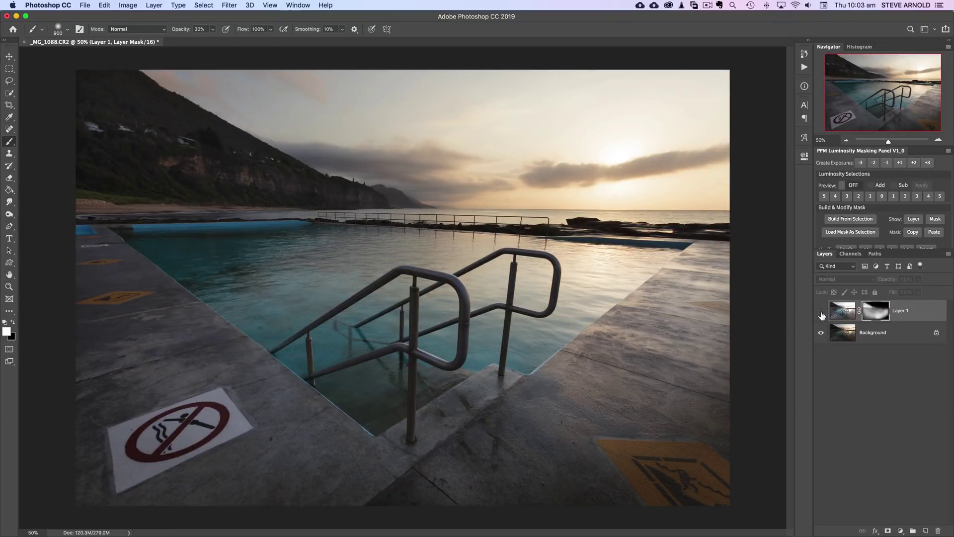
{"action": "left_click", "coordinate": [821, 313]}
{"action": "left_click", "coordinate": [821, 313]}
{"action": "left_click", "coordinate": [820, 313]}
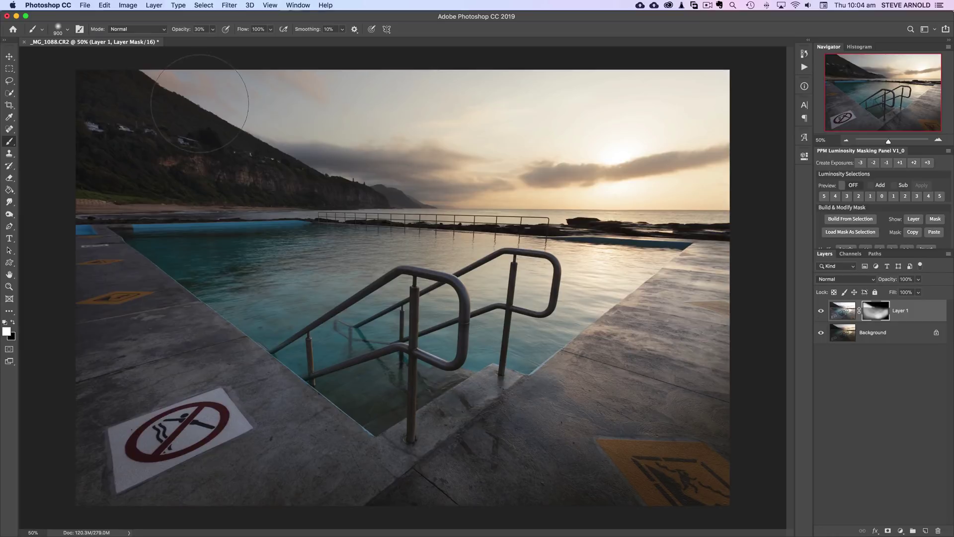
Reduce the brush to 500 px for painting the upper hillside
{"action": "key", "text": "bracketleft"}
{"action": "key", "text": "bracketleft"}
{"action": "key", "text": "bracketleft"}
{"action": "key", "text": "bracketleft"}
{"action": "left_click", "coordinate": [822, 312]}
{"action": "left_click", "coordinate": [822, 312]}
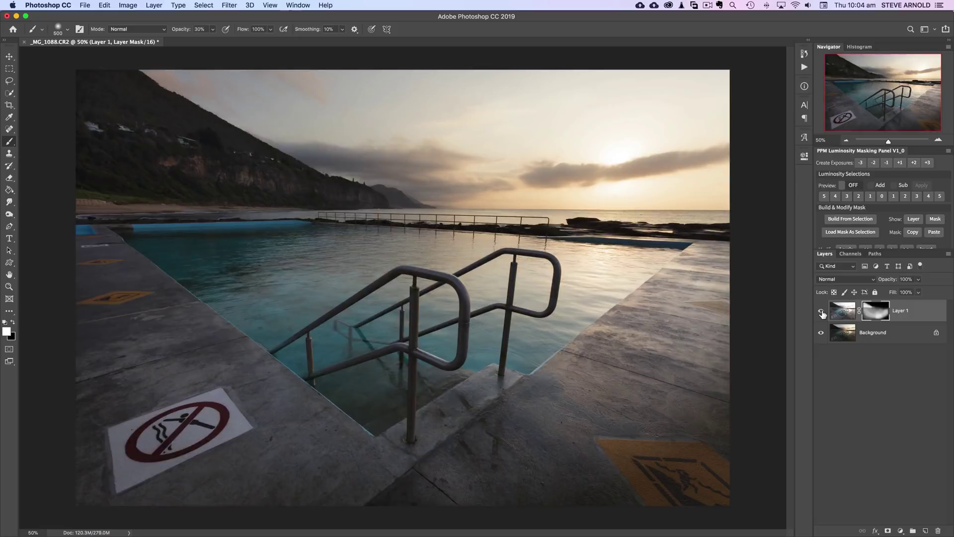